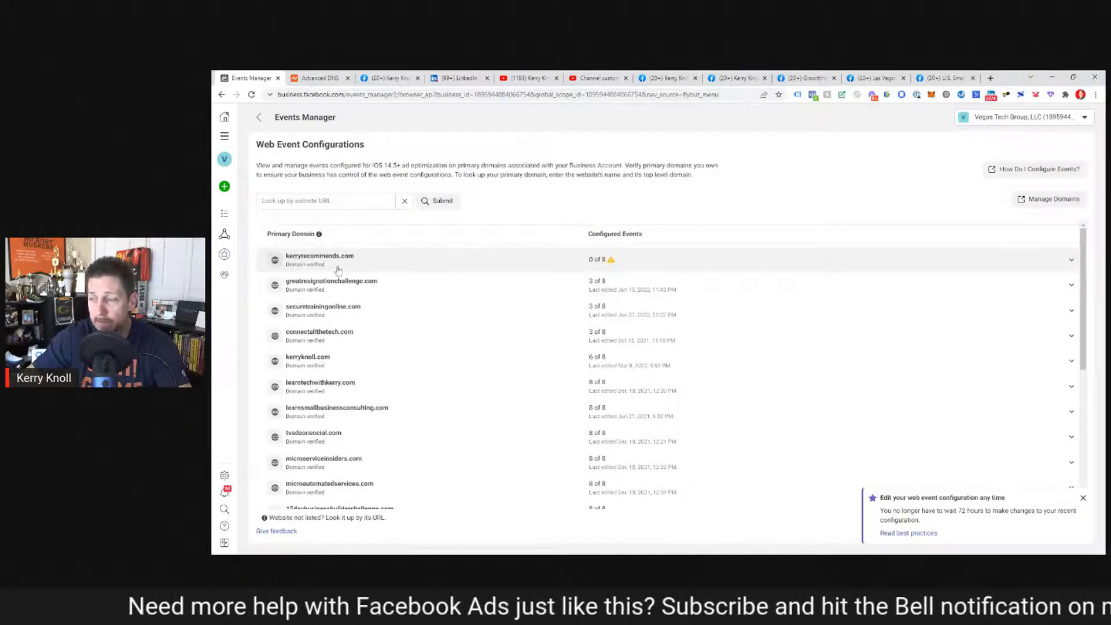
- Open the web event configuration of the kerryrecommends.com domain for editing
{"action": "mouse_move", "coordinate": [612, 265]}
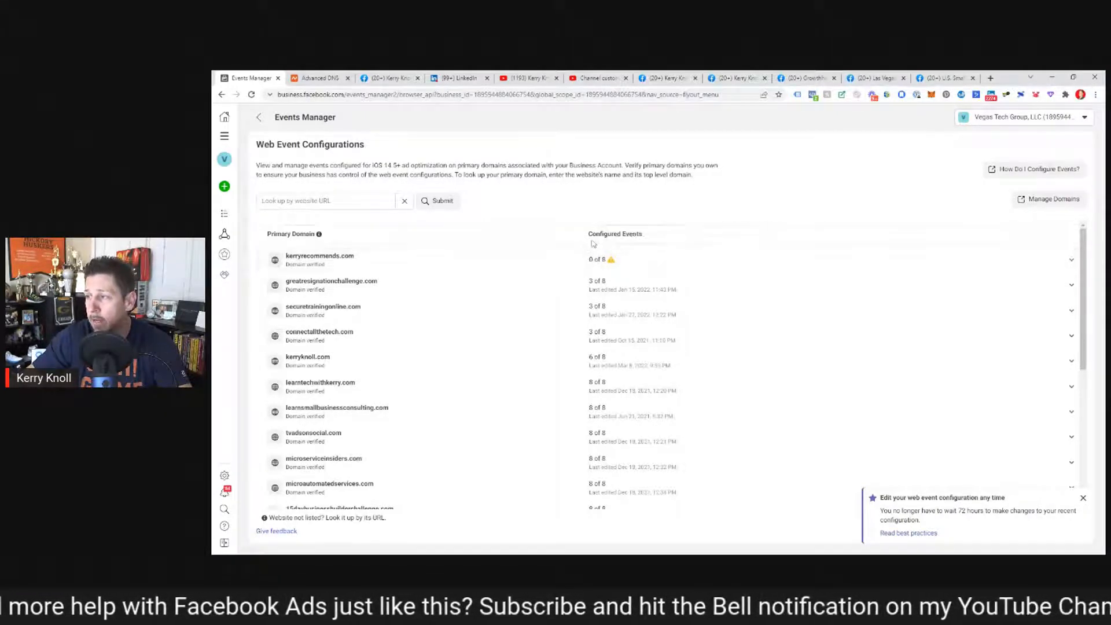
{"action": "left_click", "coordinate": [1072, 261]}
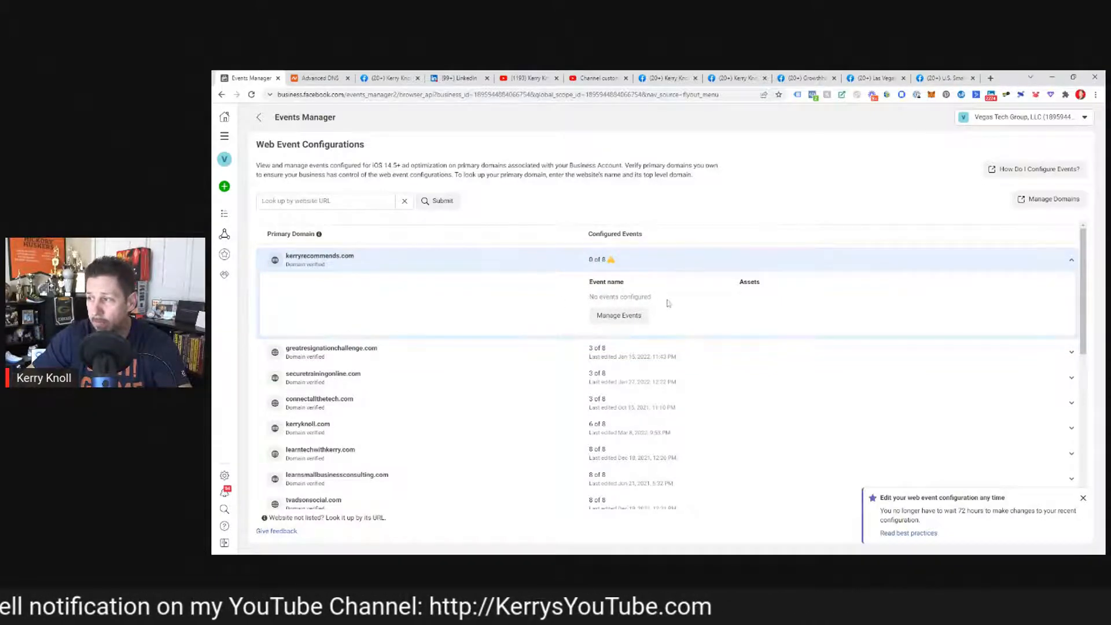
{"action": "left_click", "coordinate": [613, 321]}
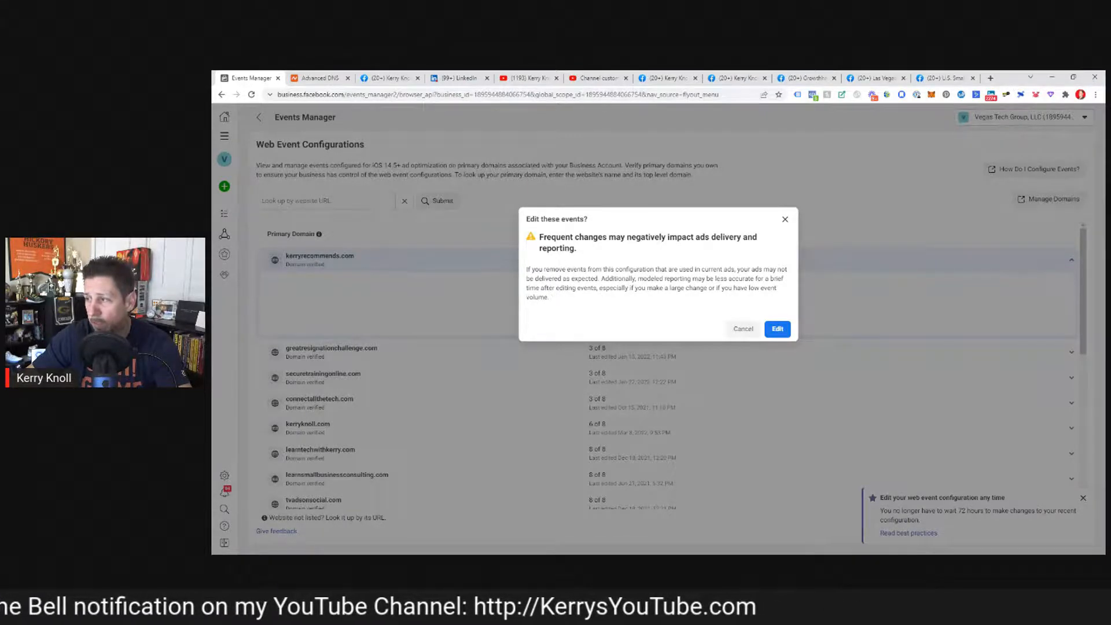
{"action": "left_click", "coordinate": [778, 329]}
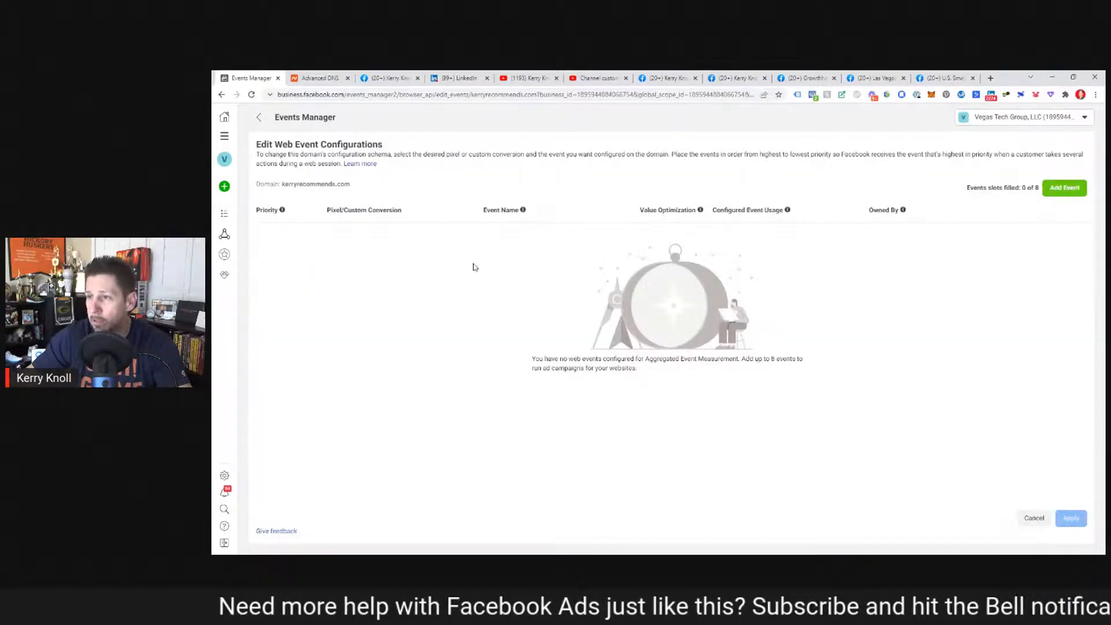
- Add a first event to the domain using the SBCs and DAOs Pixel and the Lead event
{"action": "left_click", "coordinate": [1055, 200]}
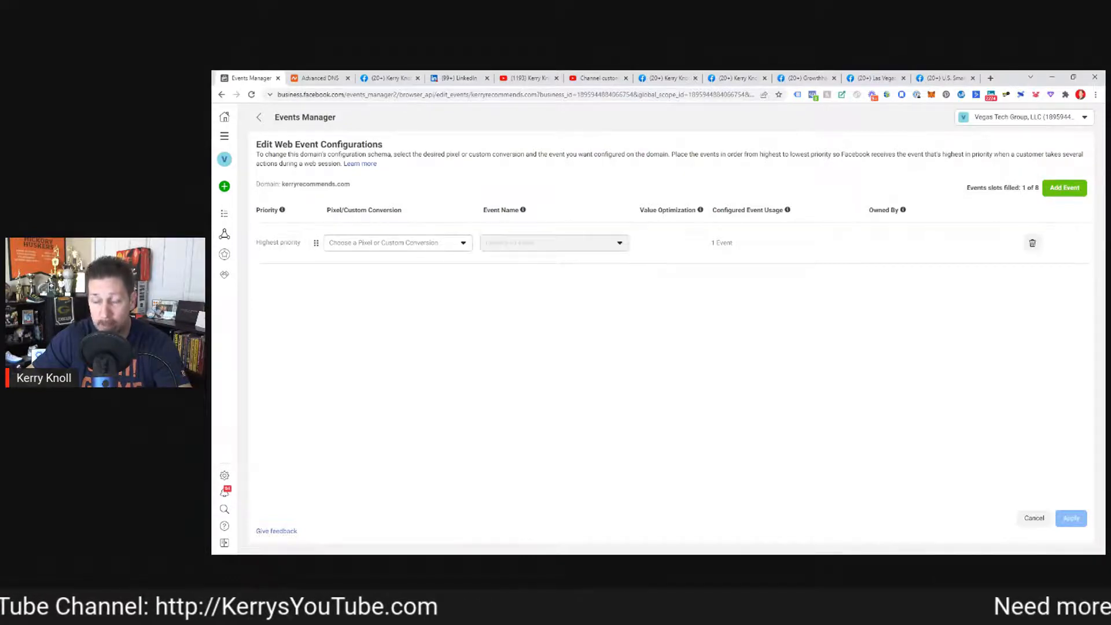
{"action": "left_click", "coordinate": [362, 246]}
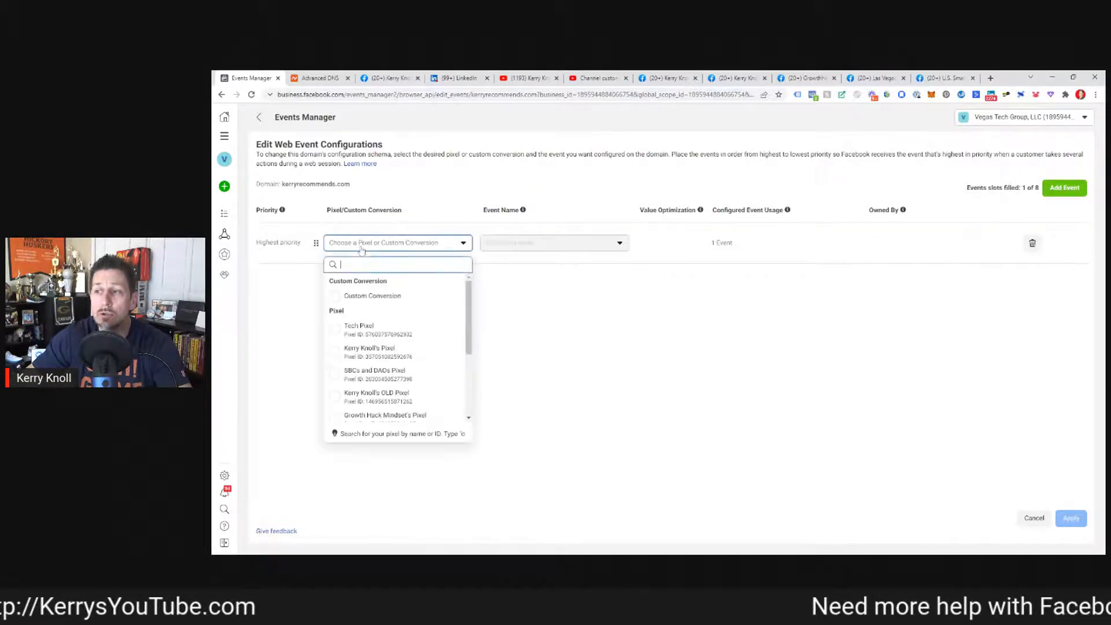
{"action": "scroll", "coordinate": [394, 370], "scroll_direction": "down", "scroll_amount": 3}
{"action": "scroll", "coordinate": [395, 375], "scroll_direction": "up", "scroll_amount": 3}
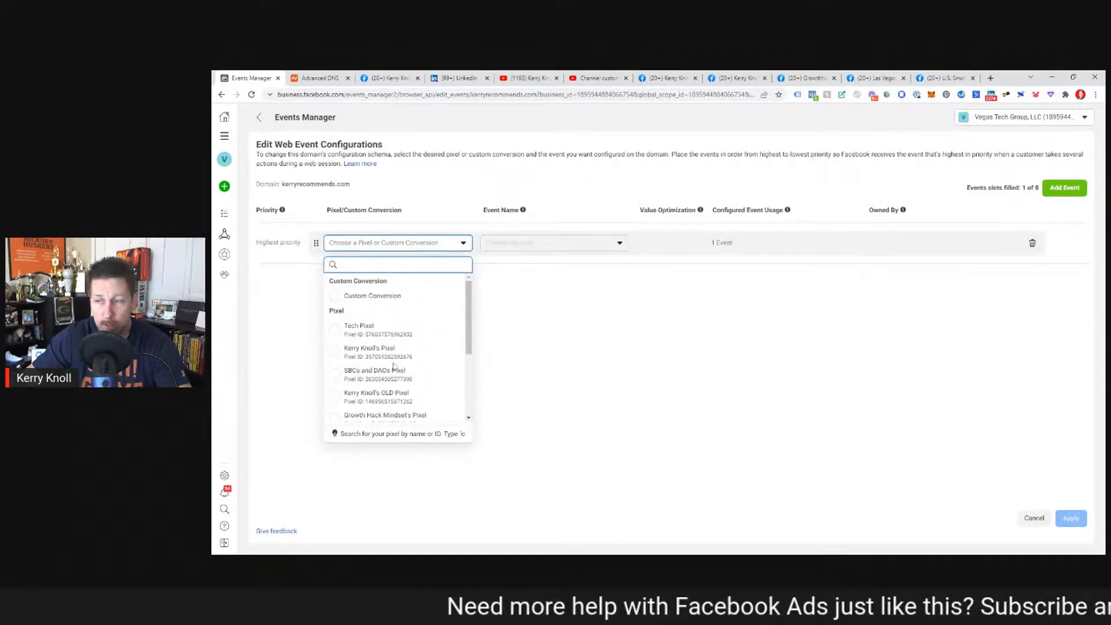
{"action": "left_click", "coordinate": [371, 375]}
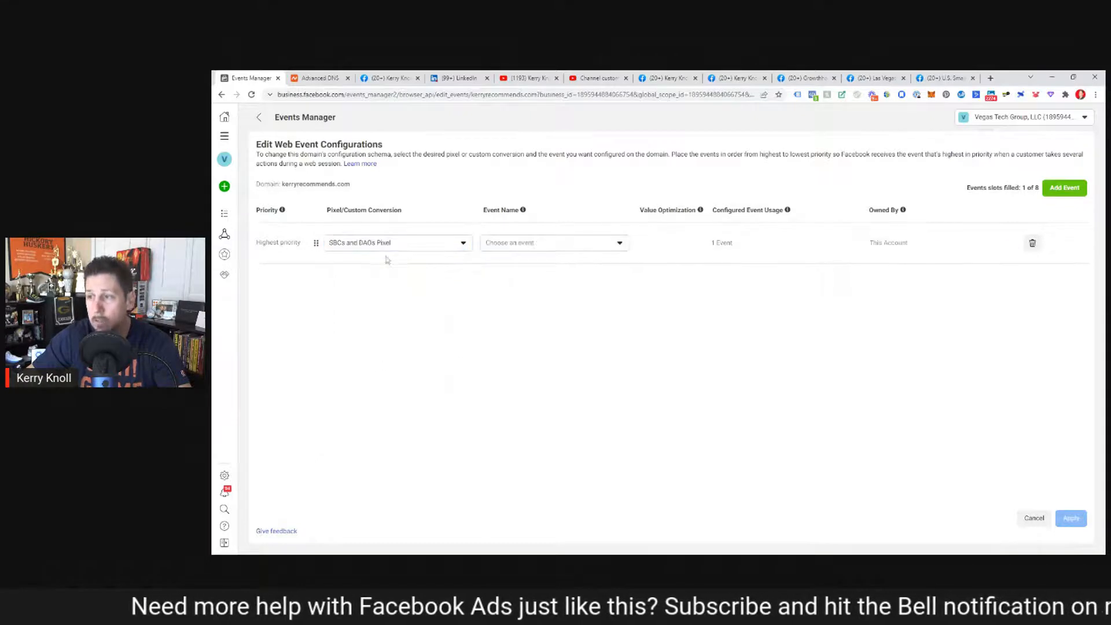
{"action": "left_click", "coordinate": [545, 244]}
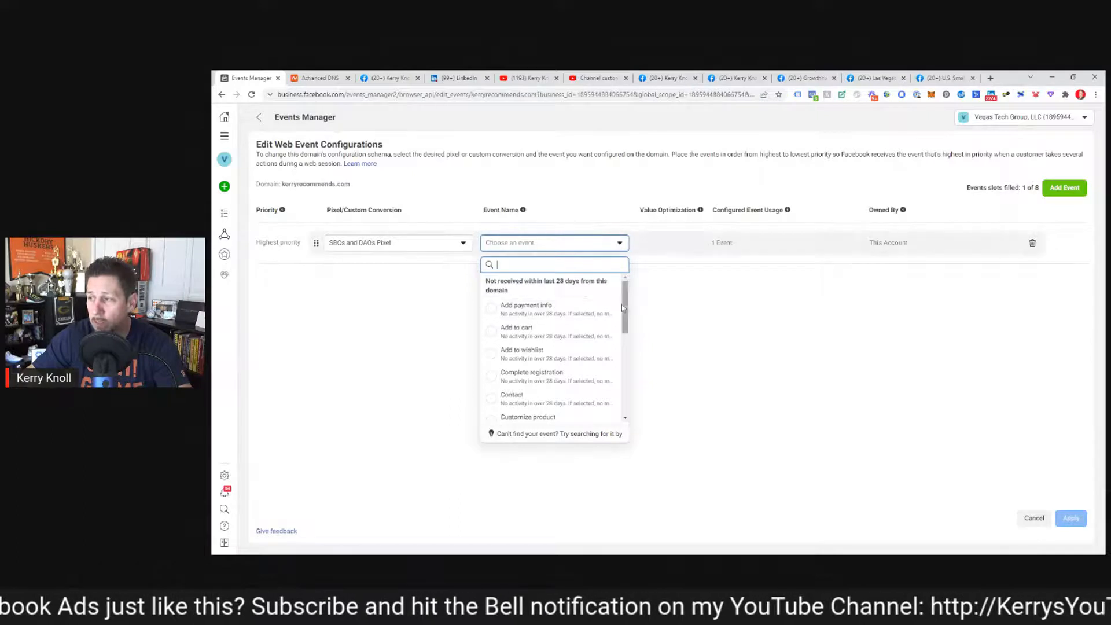
{"action": "left_click_drag", "start_coordinate": [628, 305], "coordinate": [612, 394]}
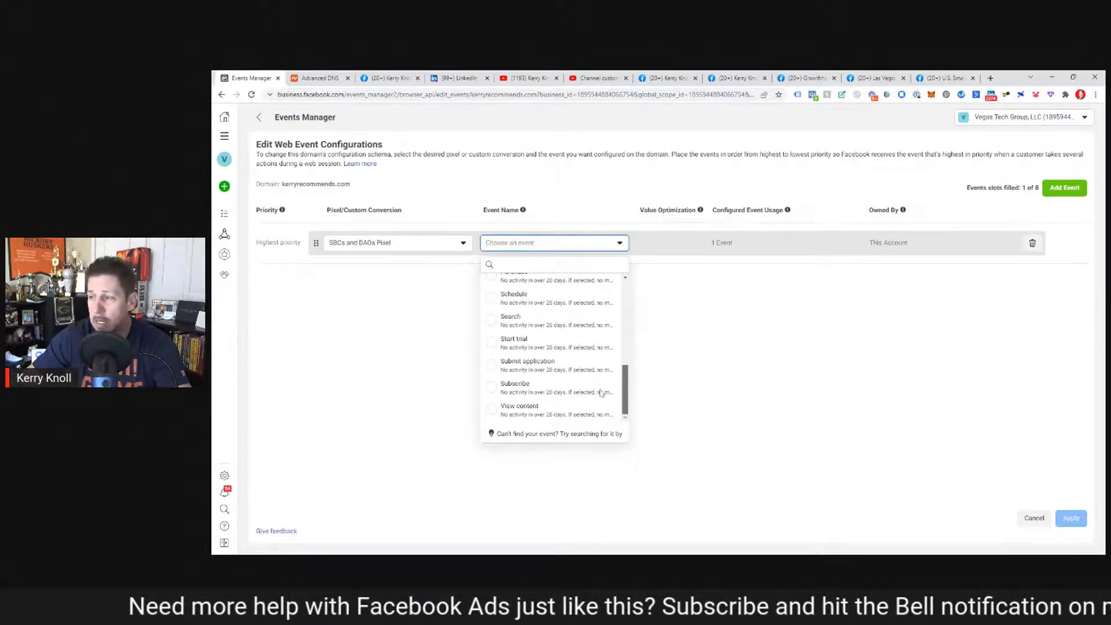
{"action": "scroll", "coordinate": [596, 382], "scroll_direction": "up", "scroll_amount": 2}
{"action": "scroll", "coordinate": [590, 388], "scroll_direction": "down", "scroll_amount": 3}
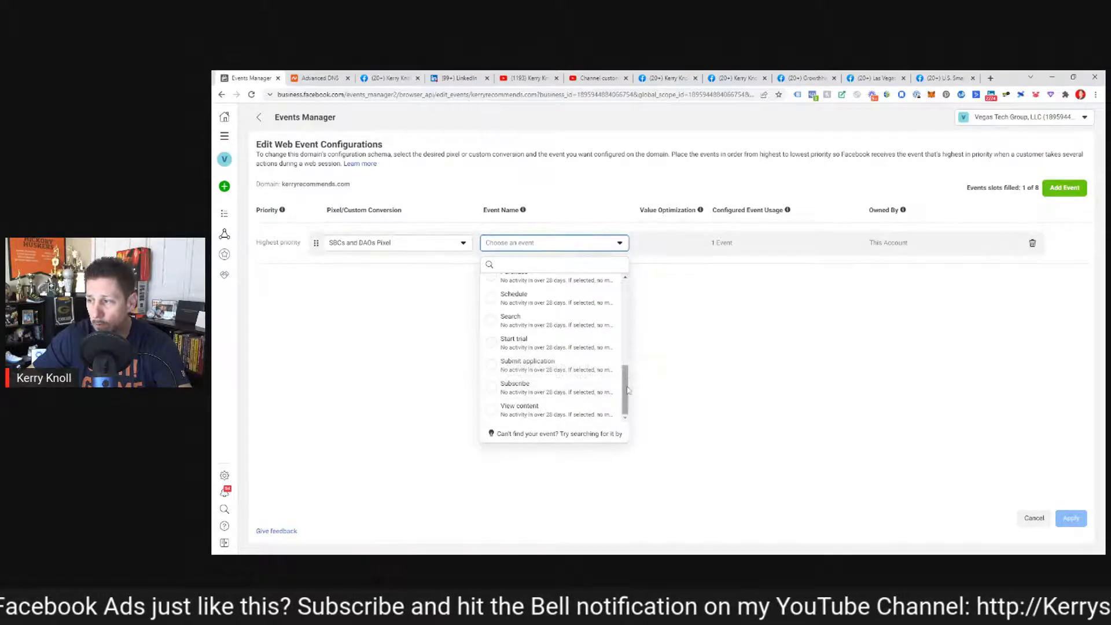
{"action": "scroll", "coordinate": [626, 391], "scroll_direction": "up", "scroll_amount": 5}
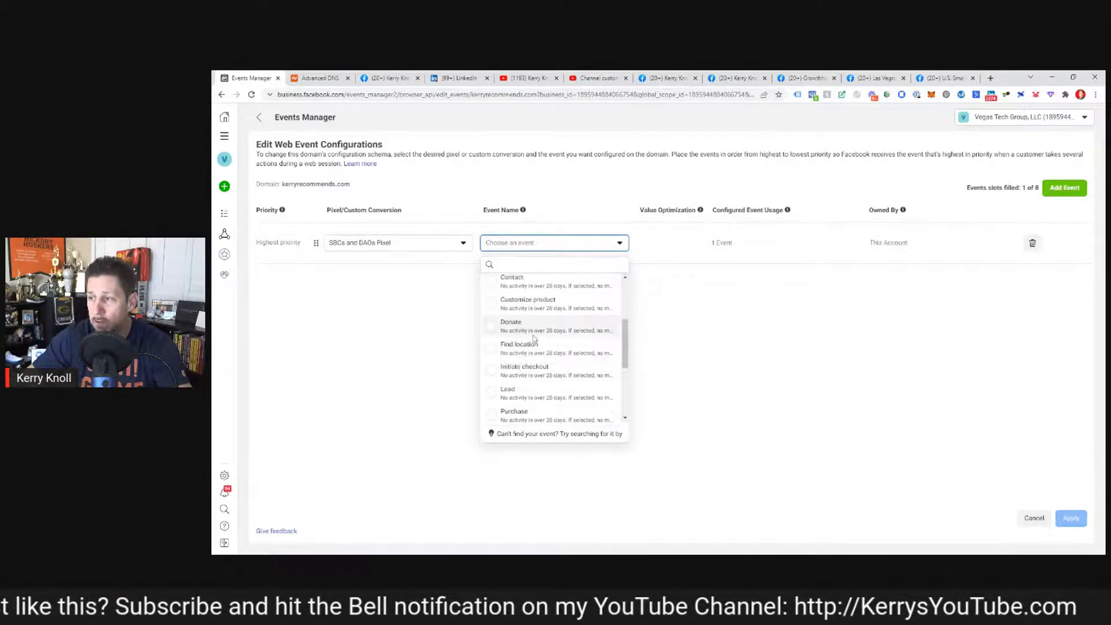
{"action": "left_click", "coordinate": [495, 398]}
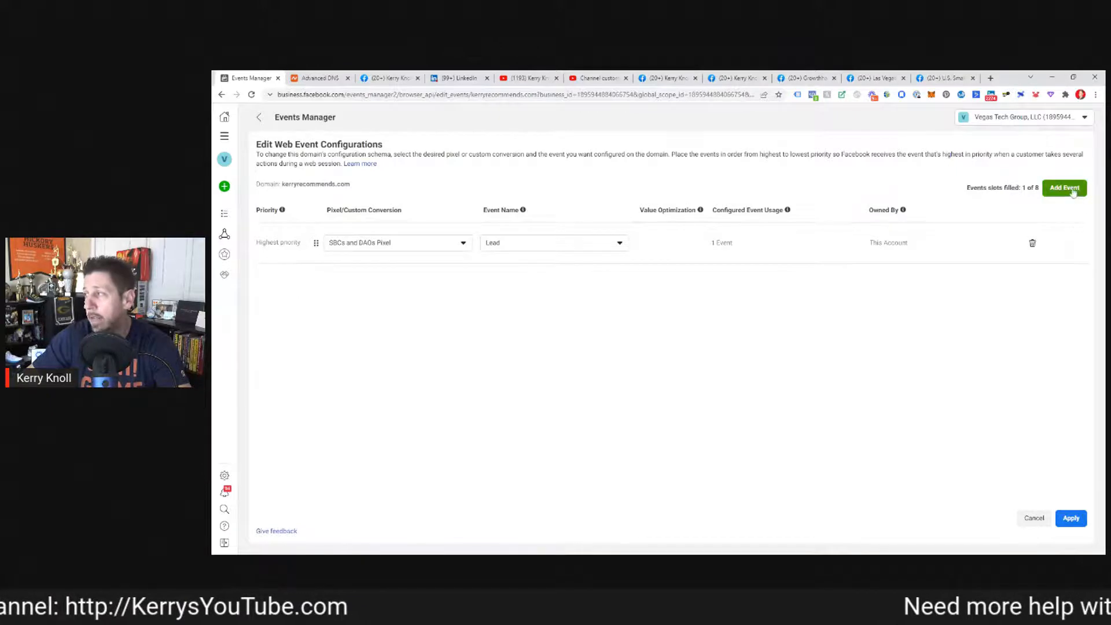
- Add a second event below Lead with the SBCs and DAOs Pixel and the Purchase event
{"action": "left_click", "coordinate": [1073, 192]}
{"action": "left_click", "coordinate": [385, 269]}
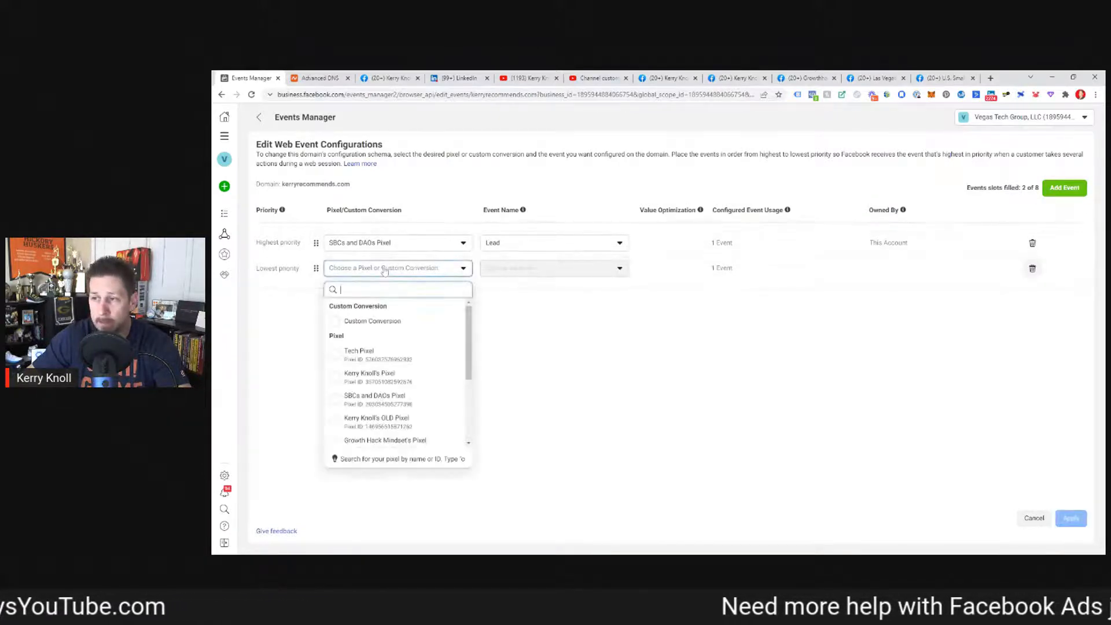
{"action": "left_click", "coordinate": [370, 398]}
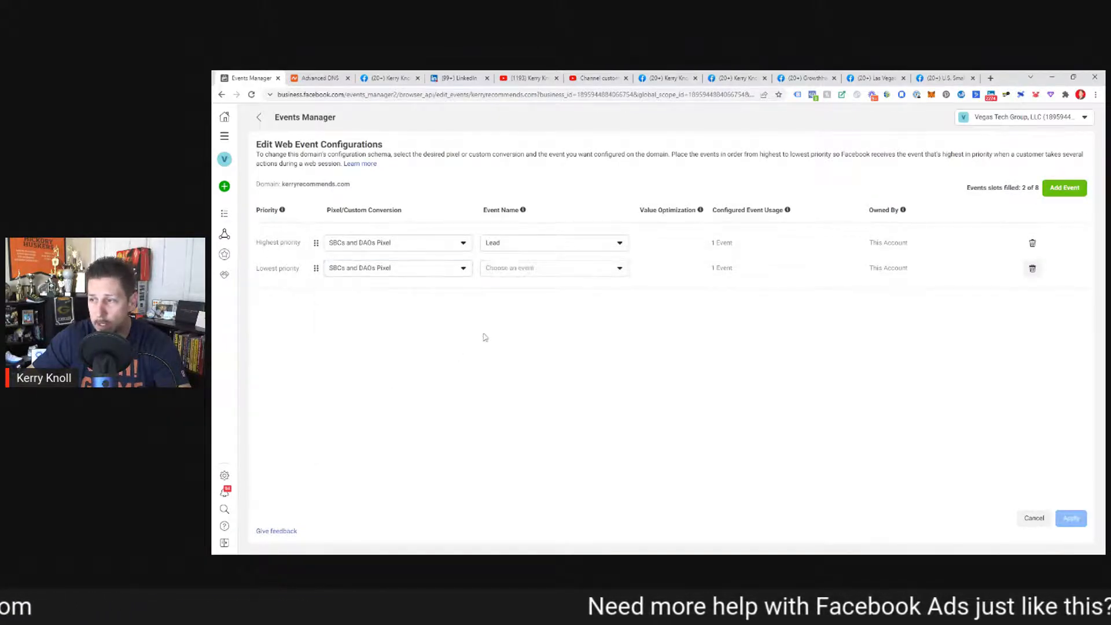
{"action": "left_click", "coordinate": [552, 271]}
{"action": "scroll", "coordinate": [544, 347], "scroll_direction": "down", "scroll_amount": 3}
{"action": "scroll", "coordinate": [540, 359], "scroll_direction": "down", "scroll_amount": 2}
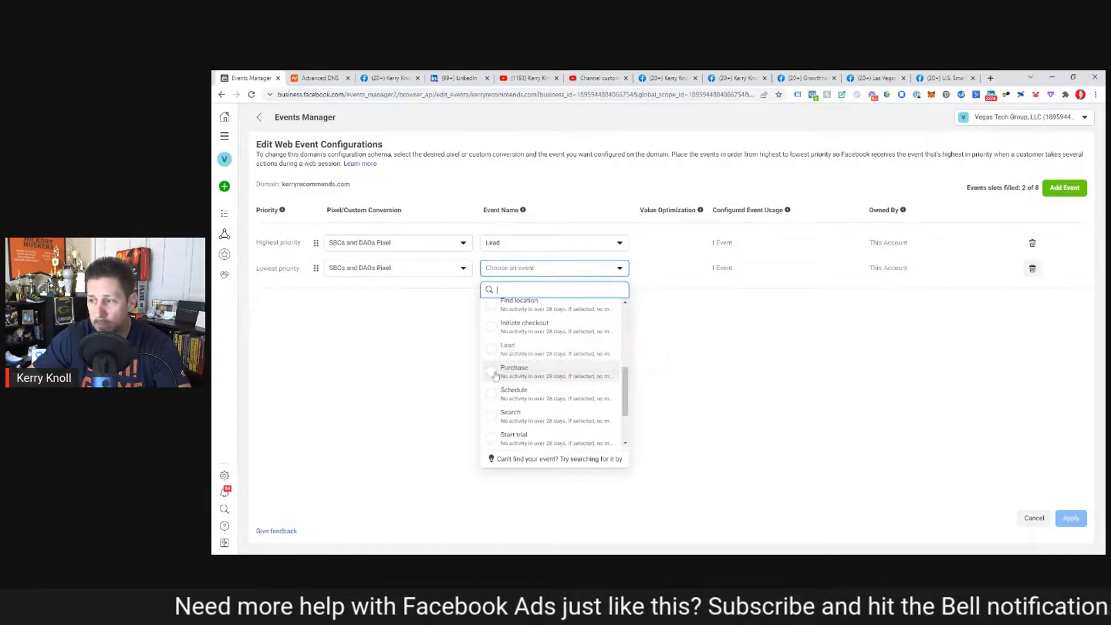
{"action": "left_click", "coordinate": [496, 373]}
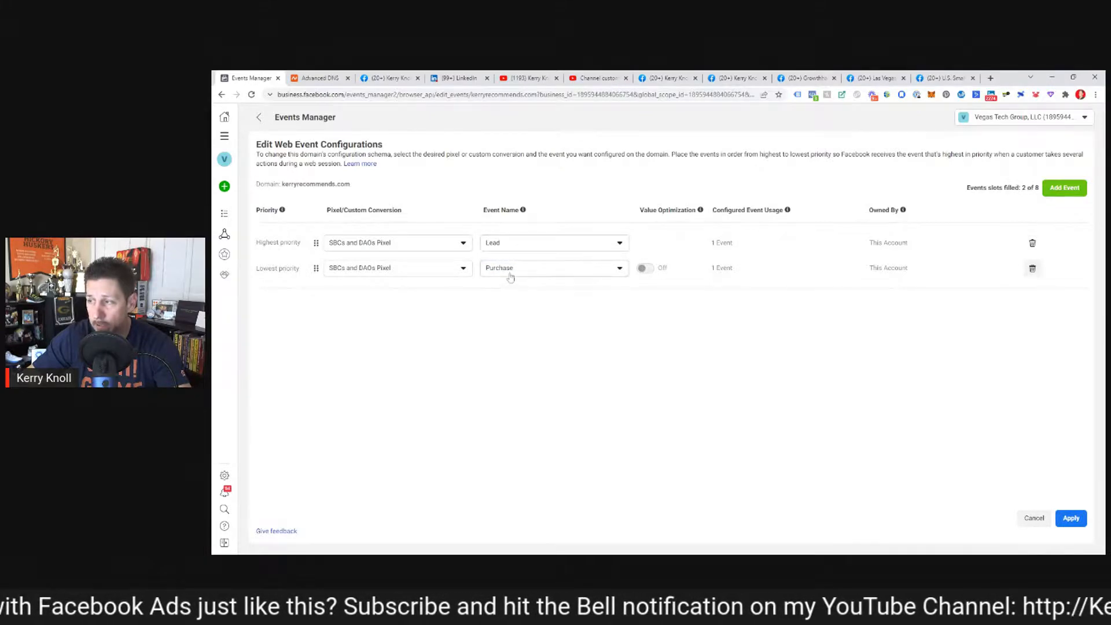
- Add a third, lowest-priority event with the SBCs and DAOs Pixel and the View content event
{"action": "left_click", "coordinate": [1064, 187]}
{"action": "left_click", "coordinate": [359, 292]}
{"action": "scroll", "coordinate": [387, 384], "scroll_direction": "down", "scroll_amount": 3}
{"action": "scroll", "coordinate": [388, 390], "scroll_direction": "up", "scroll_amount": 2}
{"action": "left_click", "coordinate": [376, 398]}
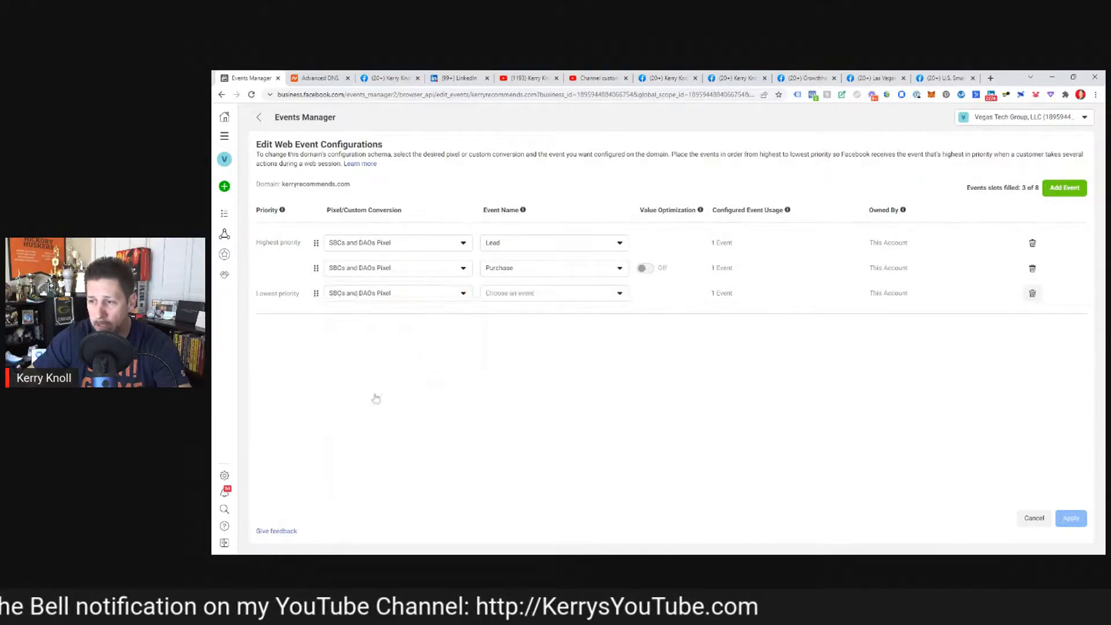
{"action": "left_click", "coordinate": [546, 300]}
{"action": "scroll", "coordinate": [536, 400], "scroll_direction": "down", "scroll_amount": 6}
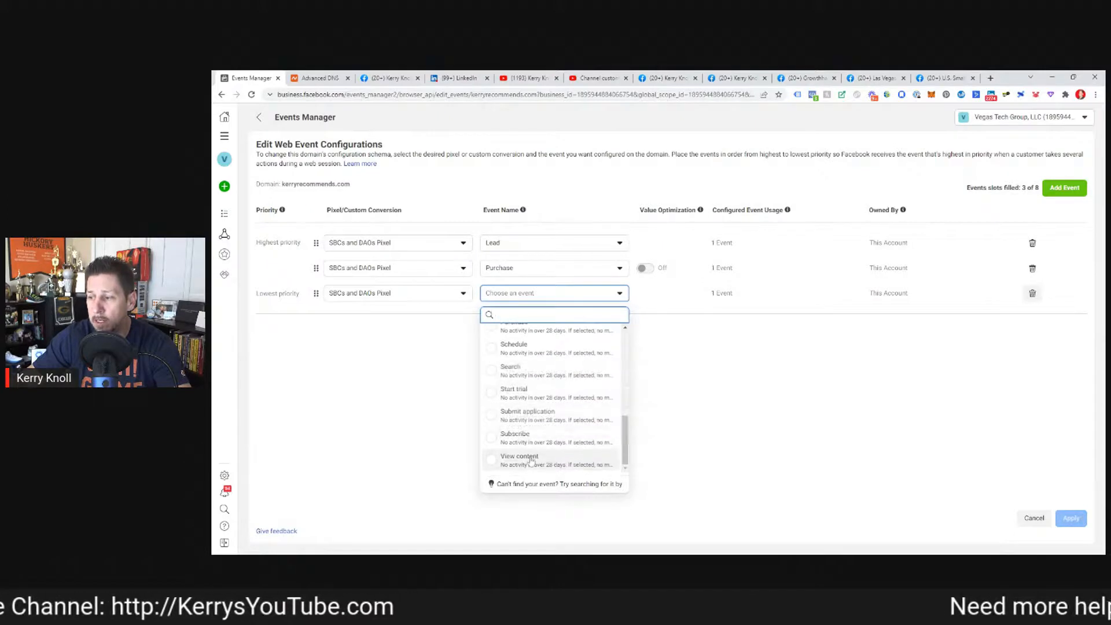
{"action": "left_click", "coordinate": [531, 461]}
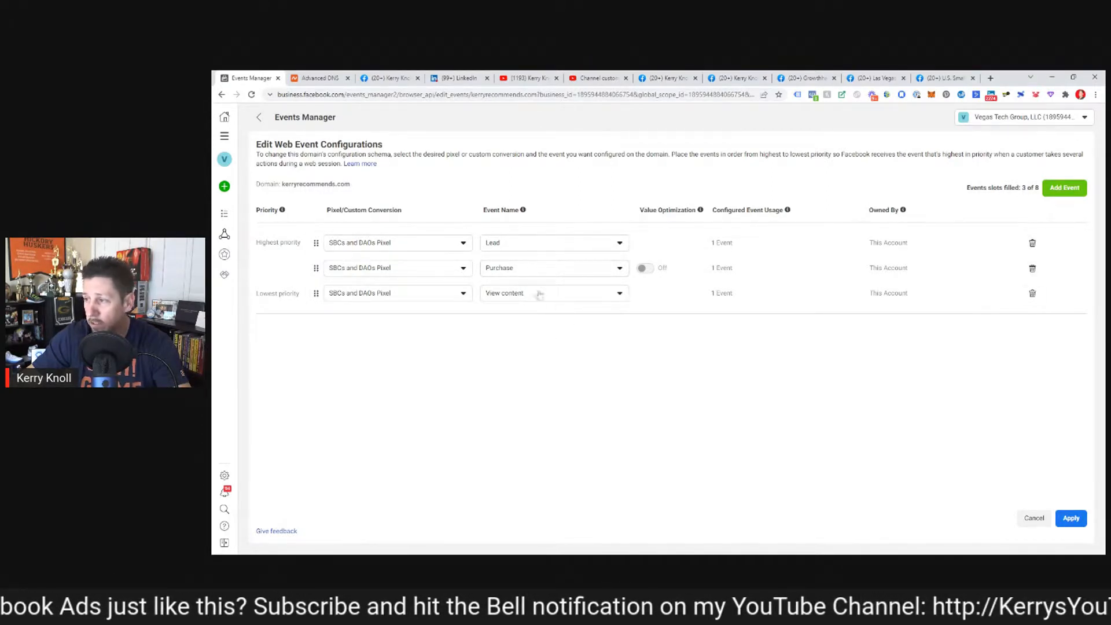
- Apply the domain's event configuration, confirm the changes and close the confirmation message
{"action": "left_click", "coordinate": [1071, 519]}
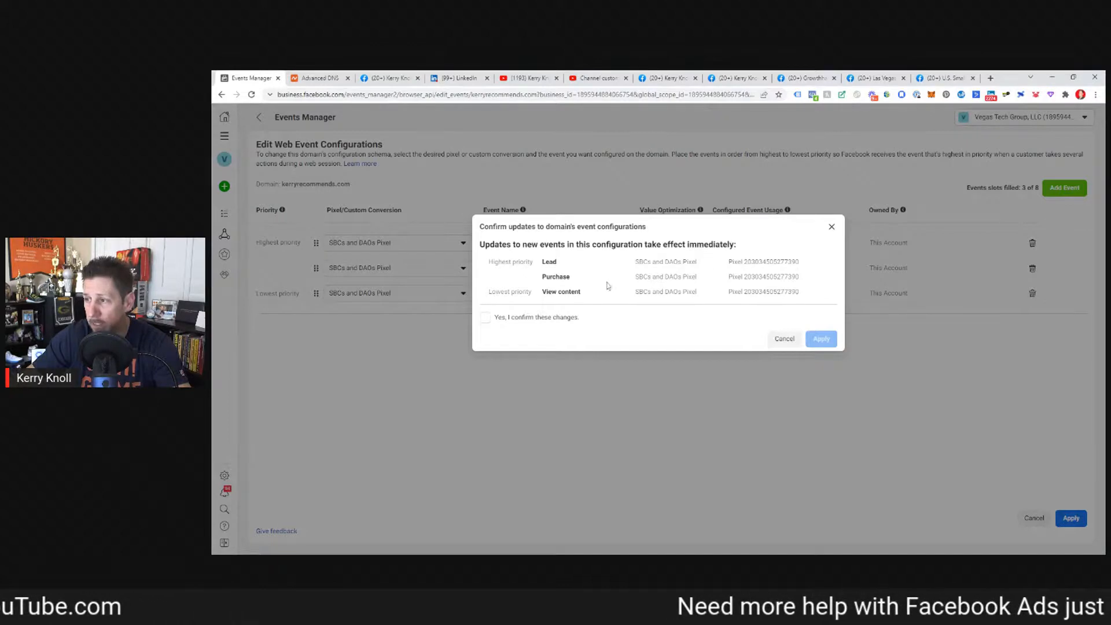
{"action": "left_click", "coordinate": [485, 317]}
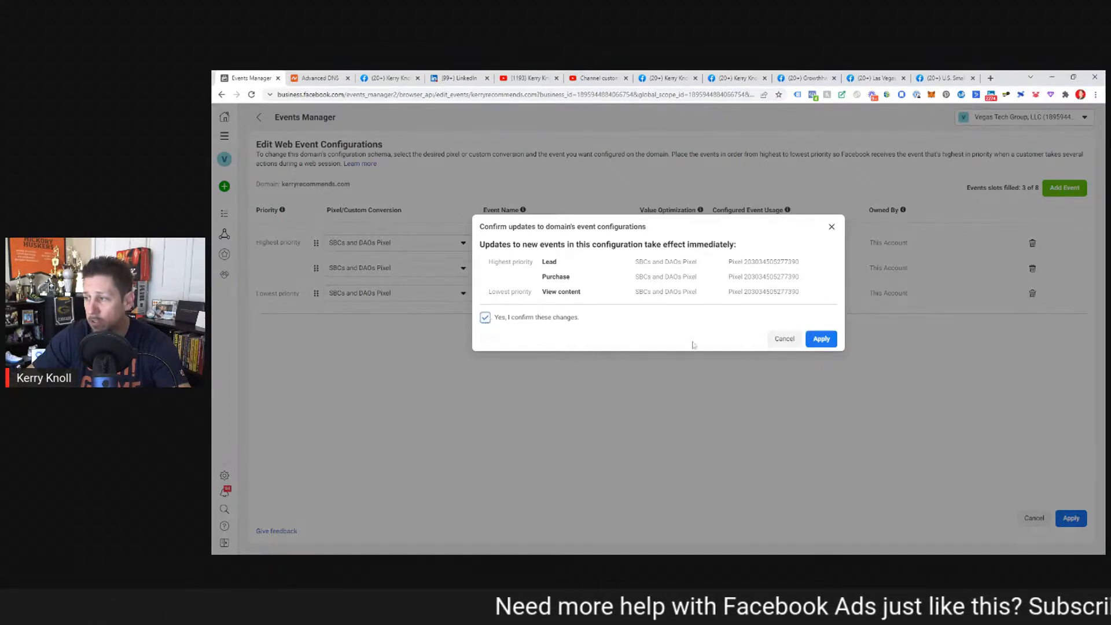
{"action": "left_click", "coordinate": [821, 339]}
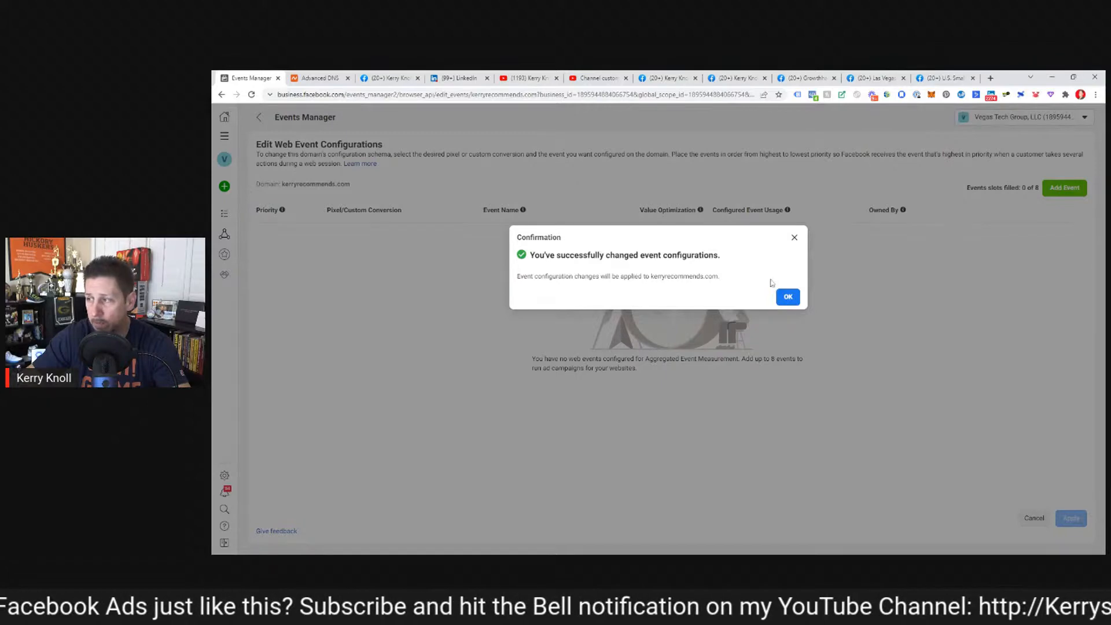
{"action": "left_click", "coordinate": [787, 296]}
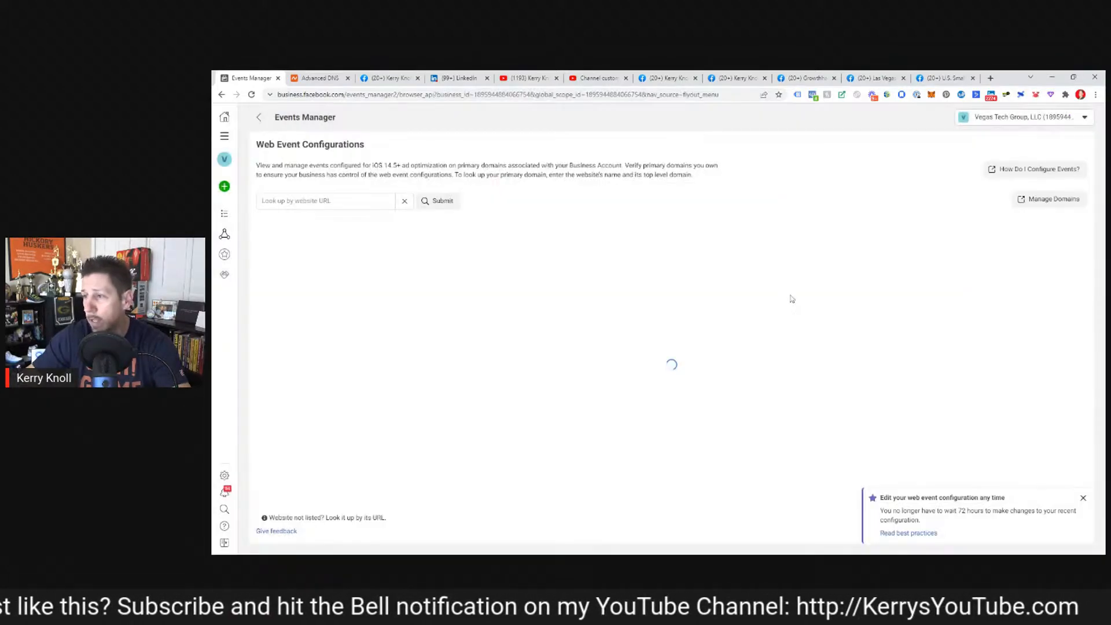